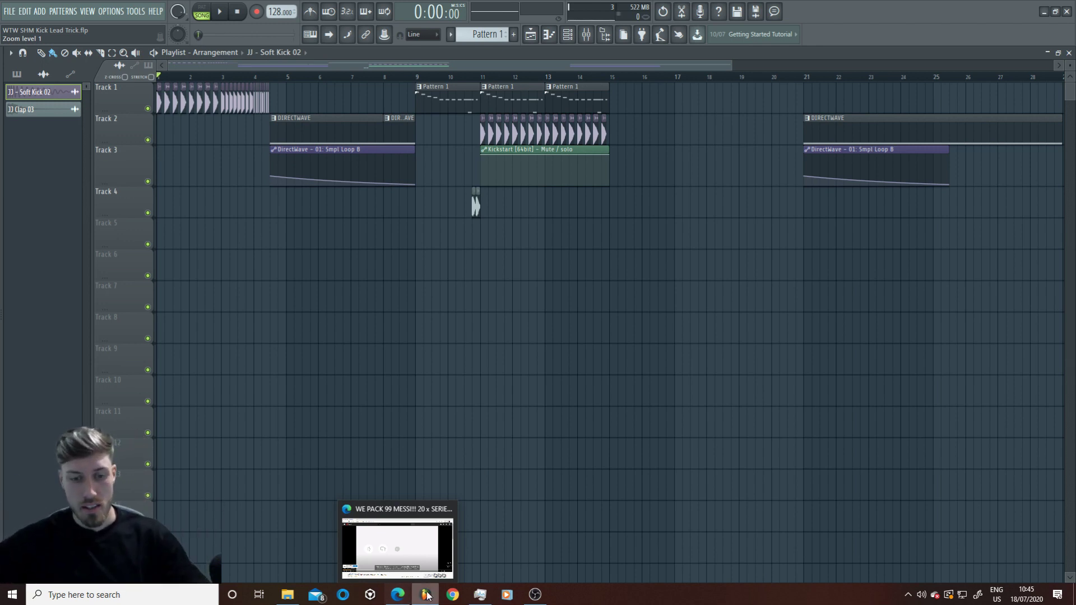
pyautogui.moveTo(427, 595)
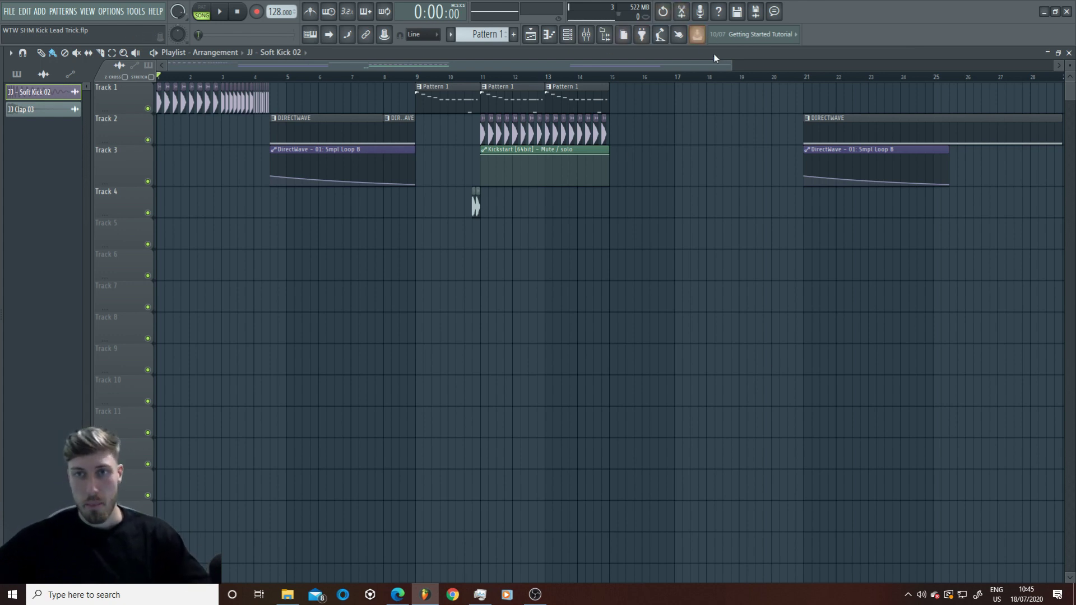
pyautogui.moveTo(732, 67); pyautogui.dragTo(533, 67)
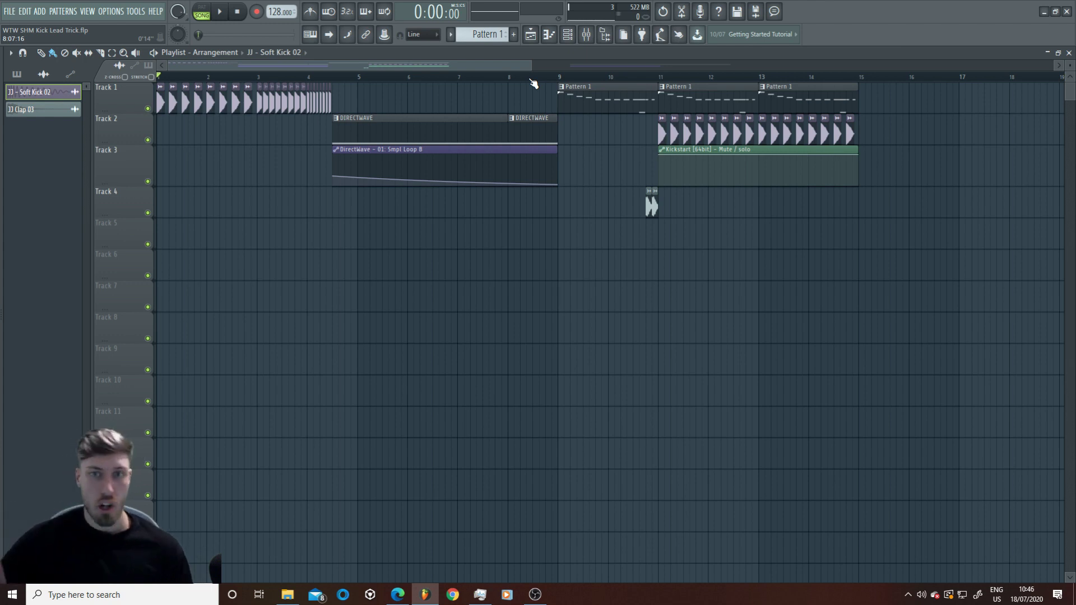
pyautogui.moveTo(533, 62); pyautogui.dragTo(463, 65)
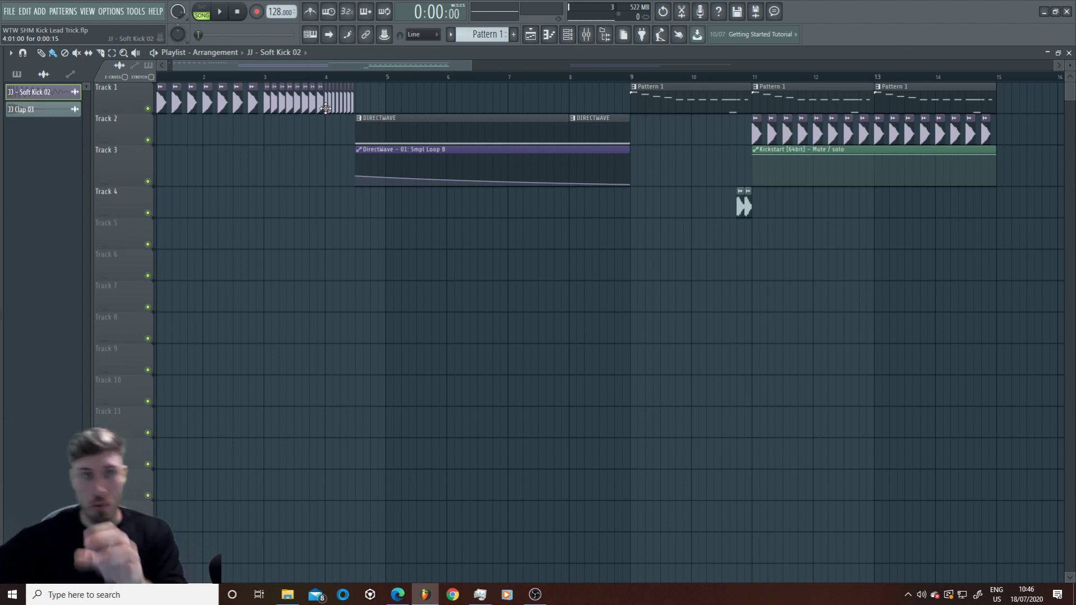
pyautogui.moveTo(467, 69); pyautogui.dragTo(553, 69)
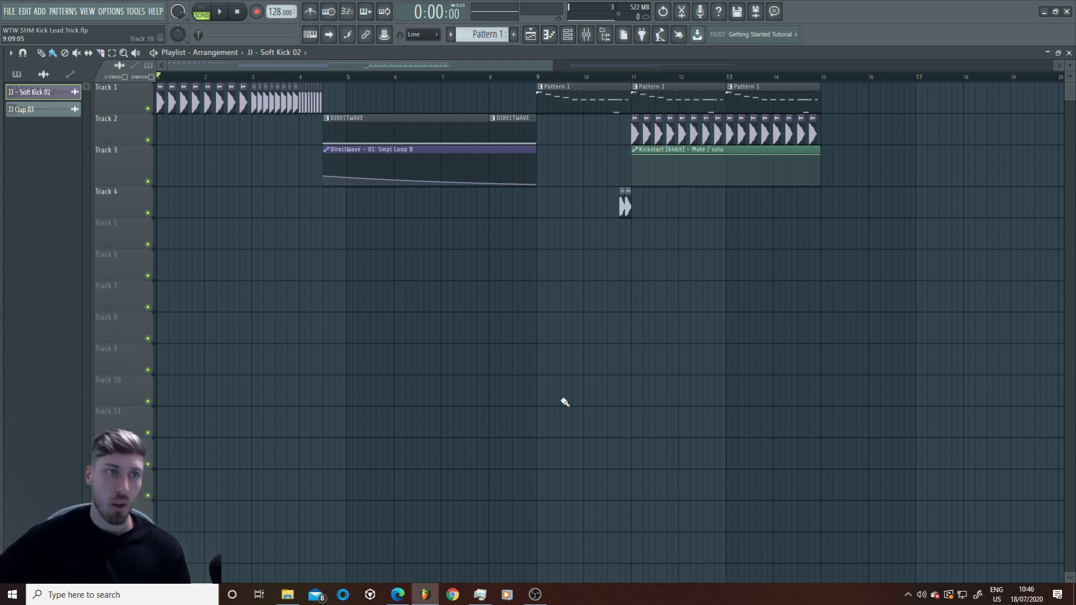
pyautogui.moveTo(553, 68); pyautogui.dragTo(480, 68)
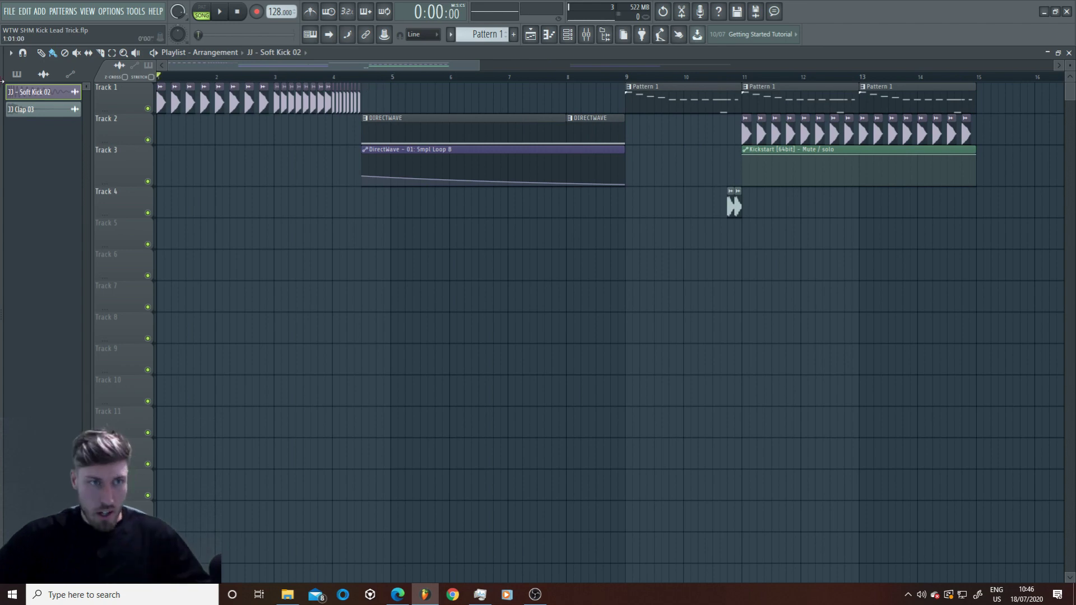
# Step: Play the arrangement from the start past bar 14, covering the kick build-up and the Pattern 1 melody, and stop playback
pyautogui.moveTo(479, 65); pyautogui.dragTo(577, 66)
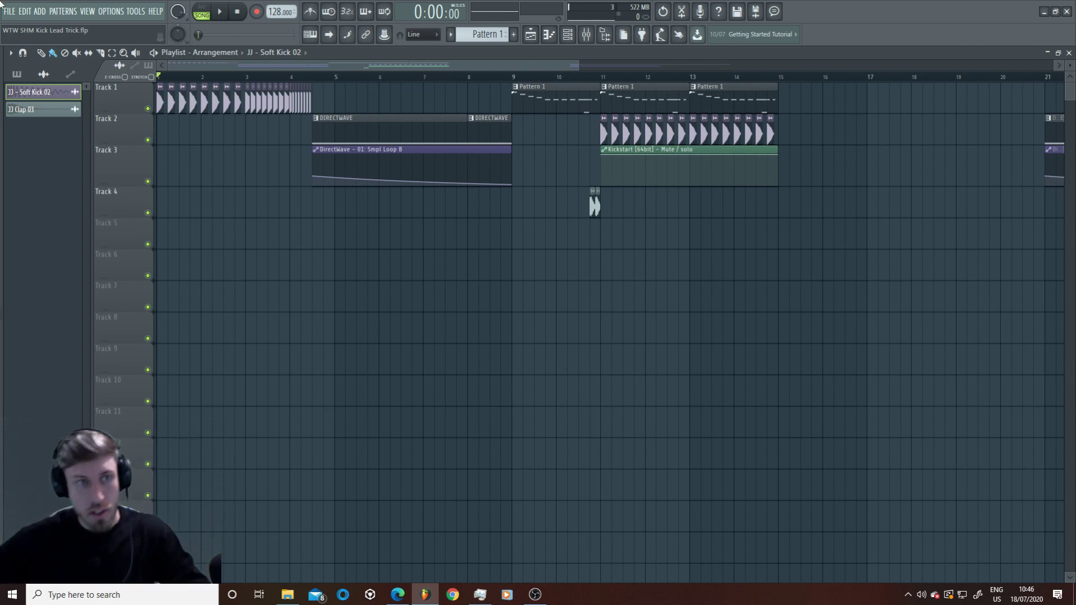
pyautogui.click(221, 15)
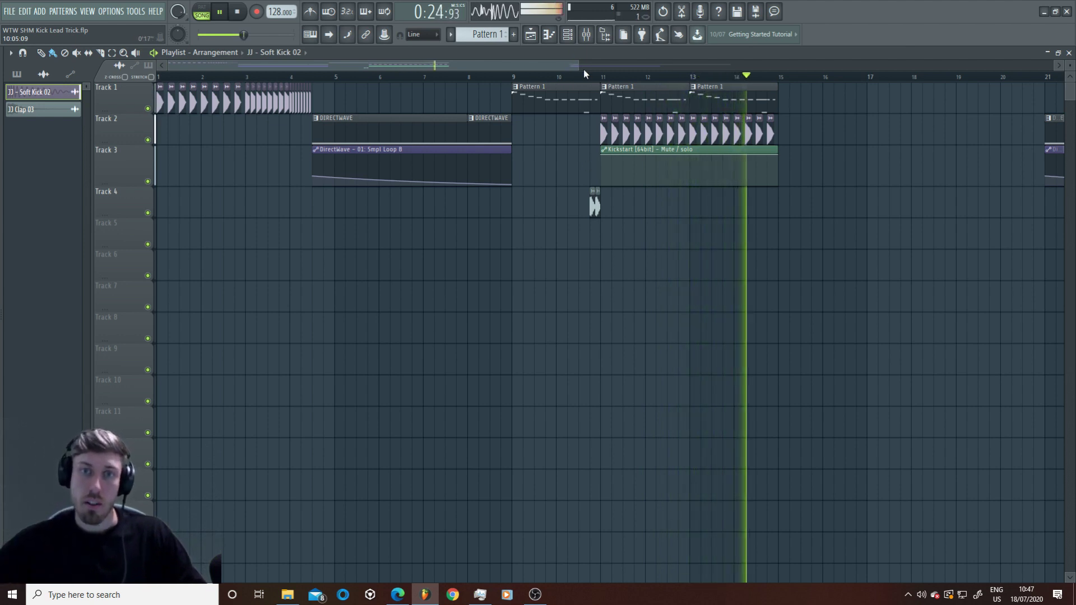
pyautogui.press('space')
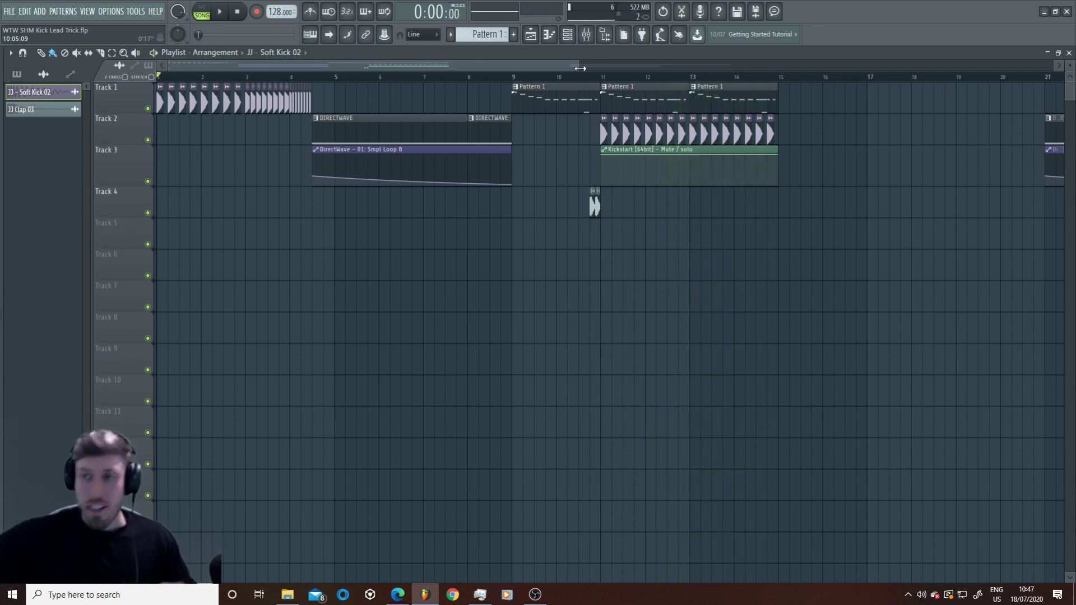
# Step: Open the sample settings of a JJ - Soft Kick 02 clip on Track 1 and audition its waveform
pyautogui.moveTo(580, 68); pyautogui.dragTo(1053, 68)
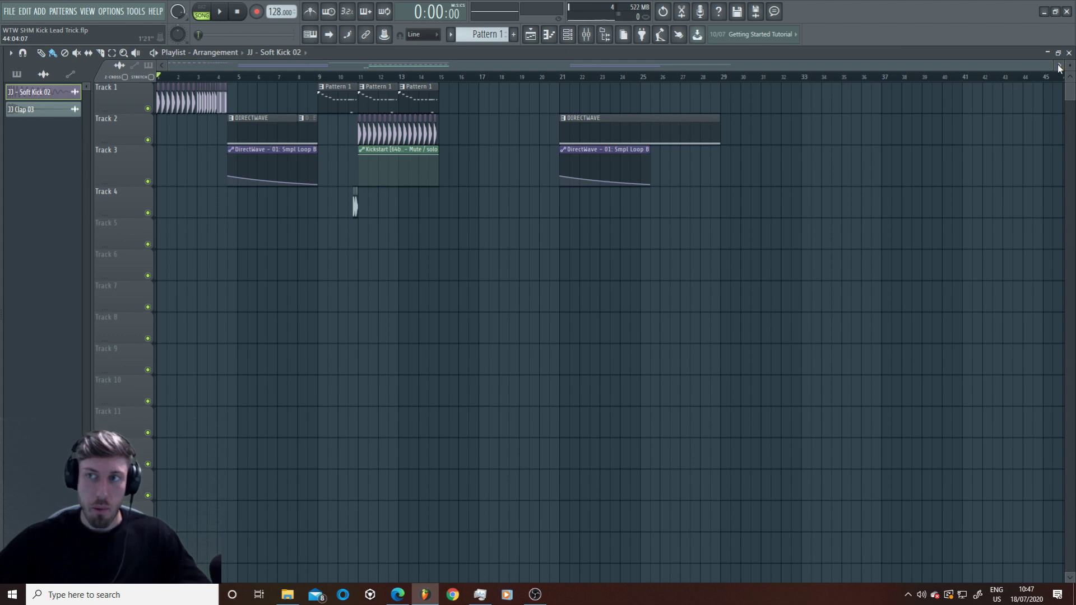
pyautogui.moveTo(1051, 66); pyautogui.dragTo(516, 64)
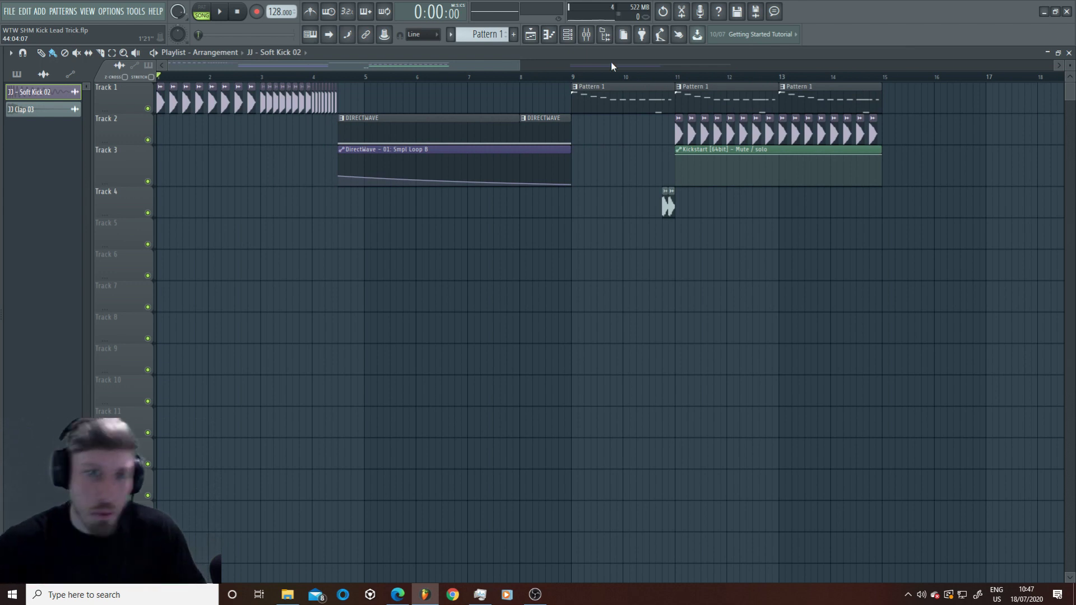
pyautogui.moveTo(512, 67); pyautogui.dragTo(352, 65)
pyautogui.doubleClick(255, 107)
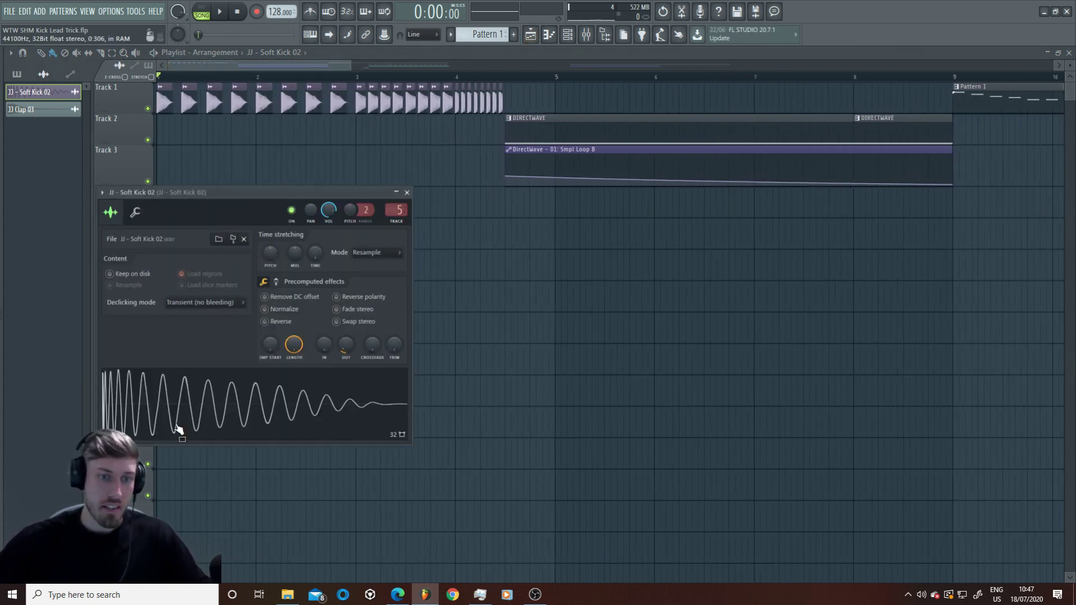
pyautogui.click(269, 404)
pyautogui.click(296, 419)
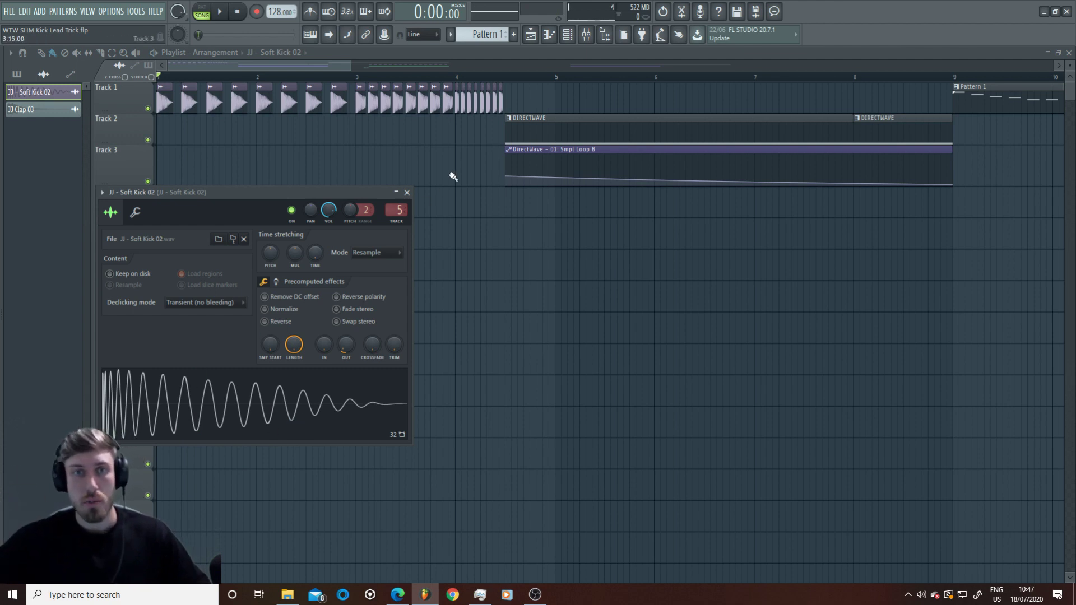
# Step: Open the notes of Pattern 1, select the time range of the first C5 note, and return to the Playlist
pyautogui.doubleClick(1019, 96)
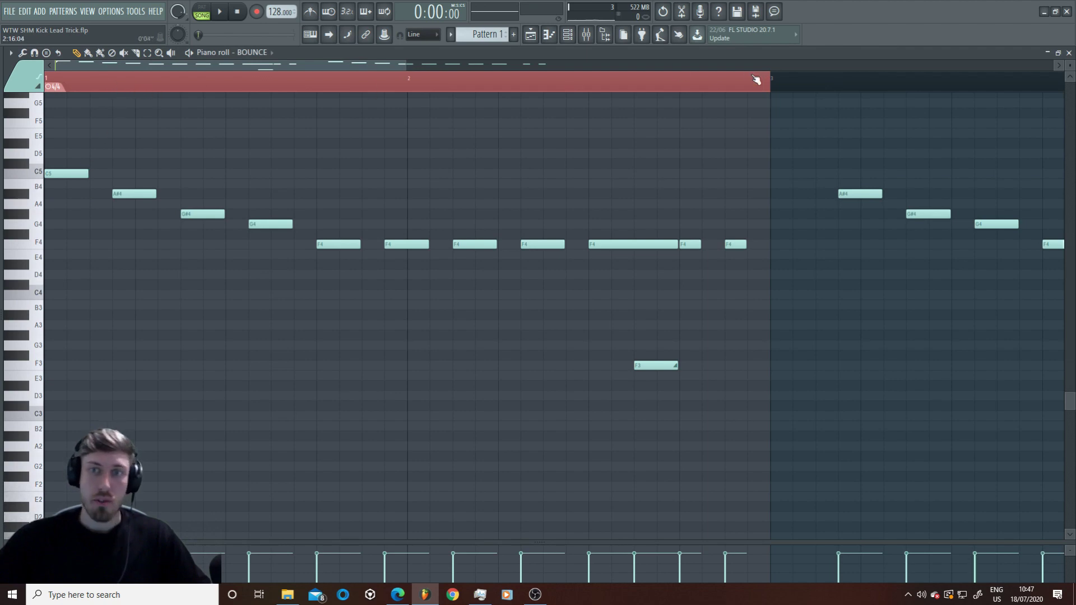
pyautogui.click(77, 85)
pyautogui.moveTo(77, 88)
pyautogui.mouseDown()
pyautogui.moveTo(94, 91)
pyautogui.moveTo(83, 80)
pyautogui.mouseUp()
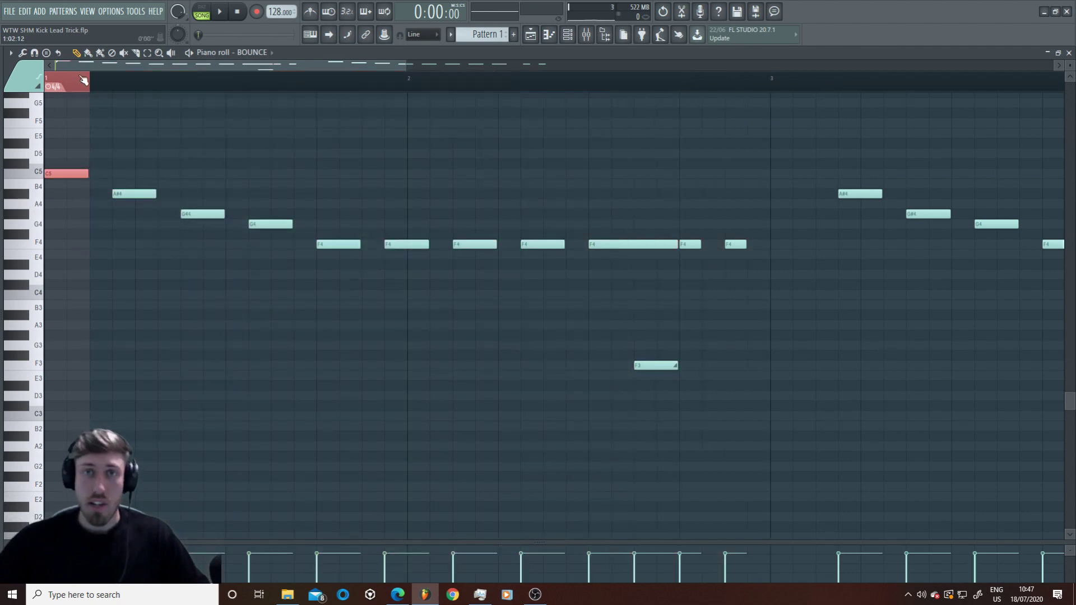
pyautogui.click(530, 34)
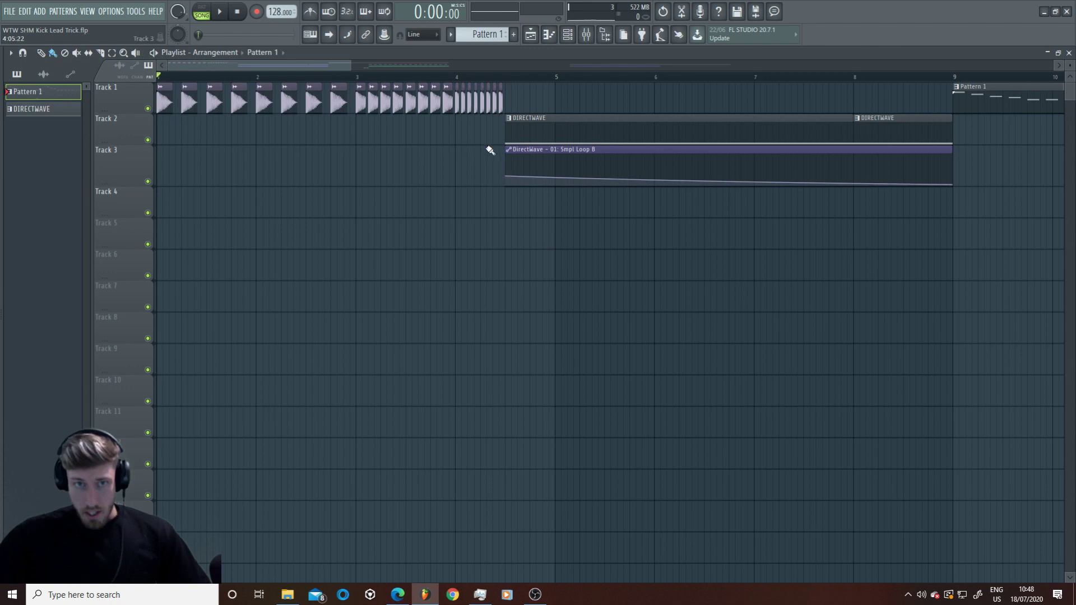
# Step: Reopen the first soft kick clip's sample settings, and play the accelerating kicks on Track 1 from just before bar 3
pyautogui.click(165, 102)
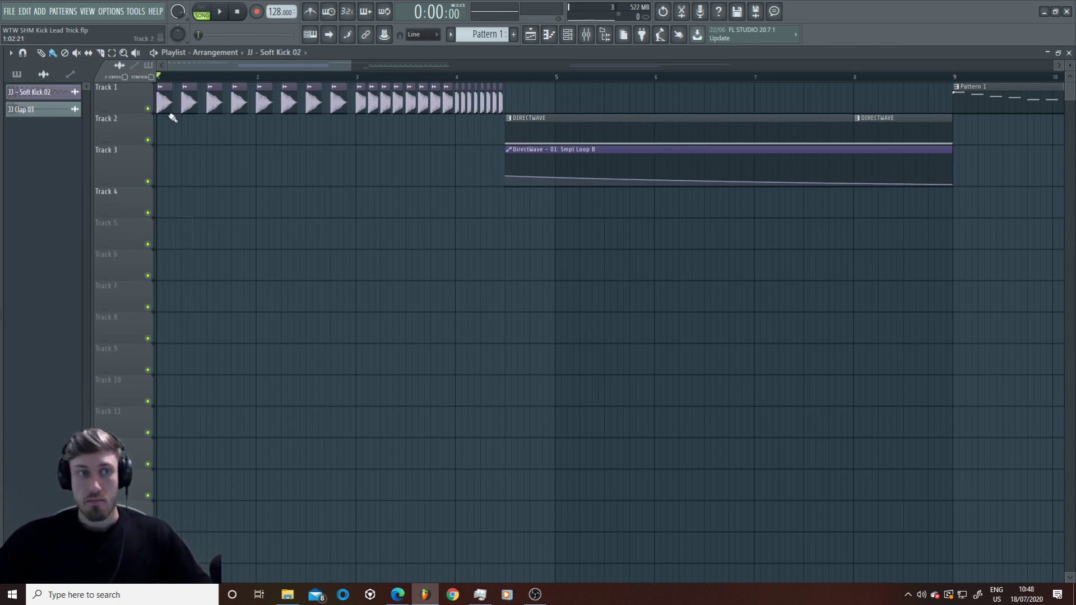
pyautogui.doubleClick(167, 104)
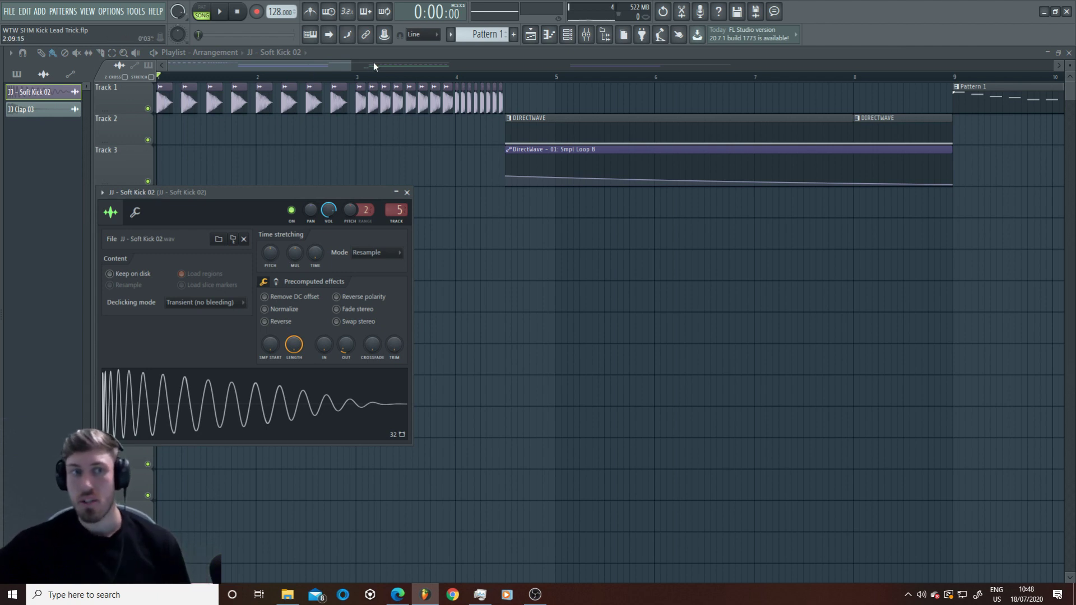
pyautogui.click(350, 79)
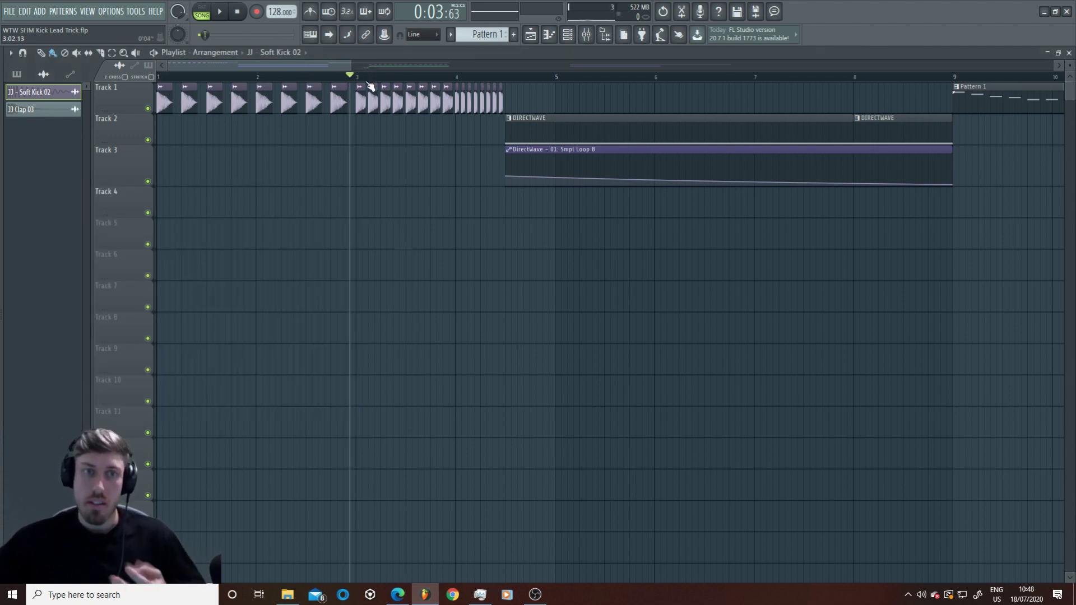
pyautogui.press('space')
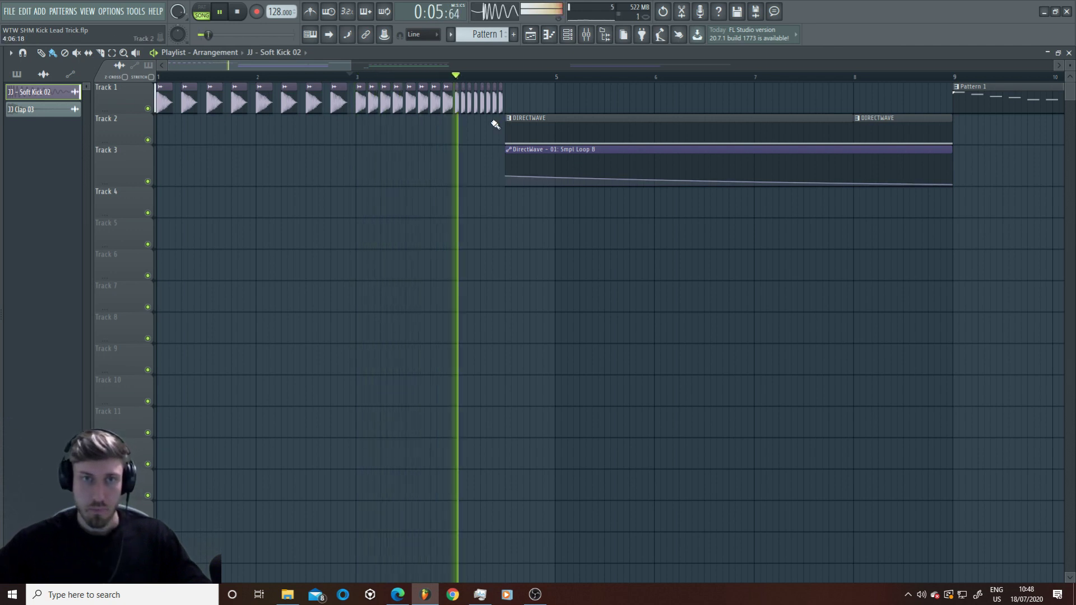
pyautogui.press('space')
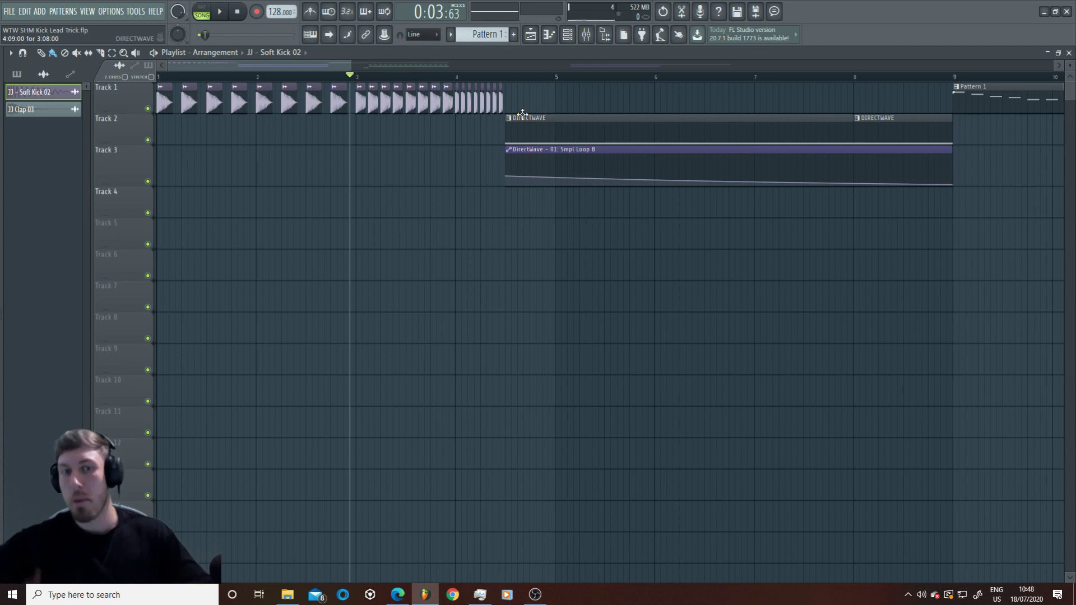
# Step: Inspect the DIRECTWAVE pattern clip on Track 2 and return to the Playlist
pyautogui.doubleClick(619, 137)
pyautogui.click(569, 35)
pyautogui.click(531, 35)
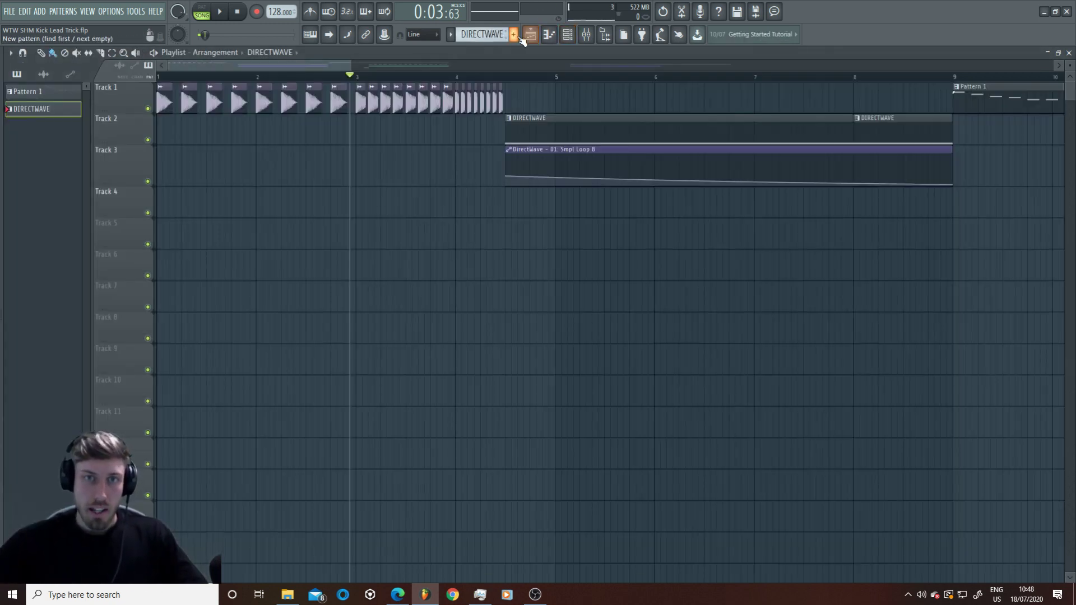
# Step: Insert a new empty pattern, add a DirectWave sampler to the project, and show its sample editing page
pyautogui.click(463, 36)
pyautogui.click(567, 139)
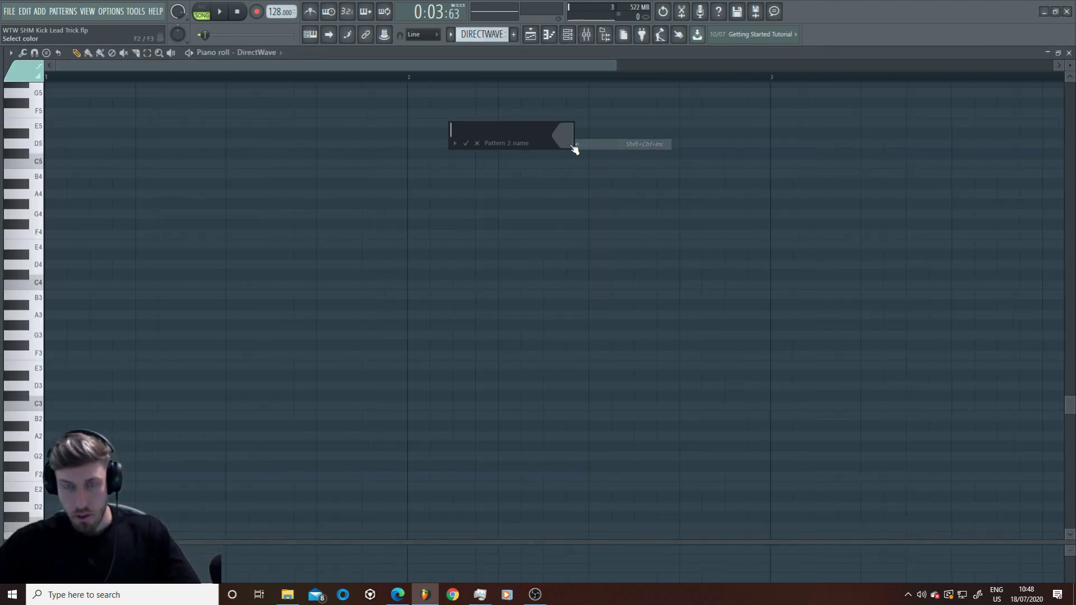
pyautogui.click(40, 11)
pyautogui.moveTo(40, 12)
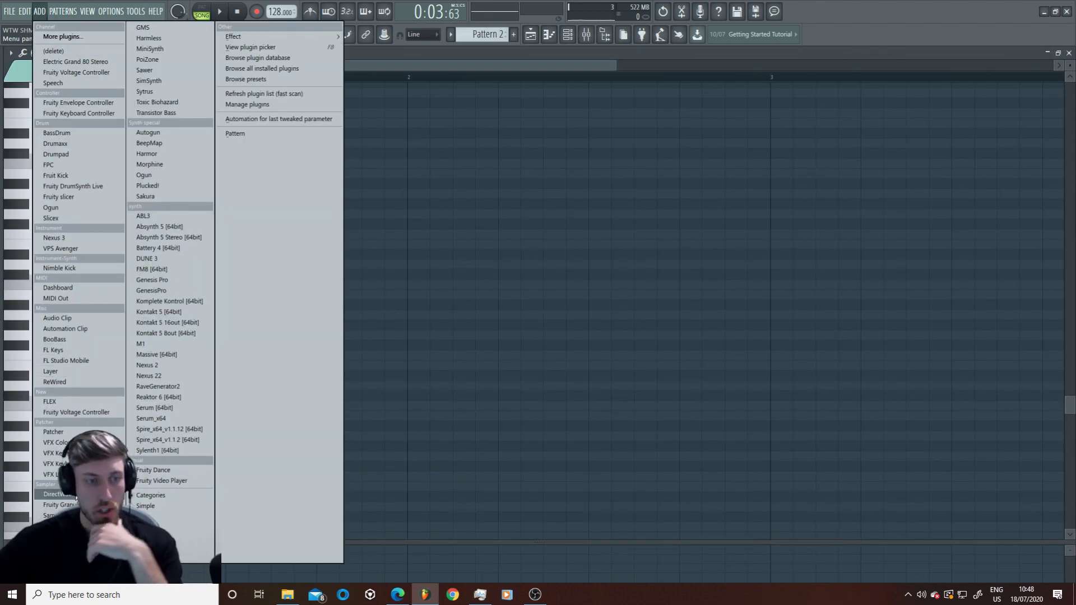
pyautogui.click(53, 494)
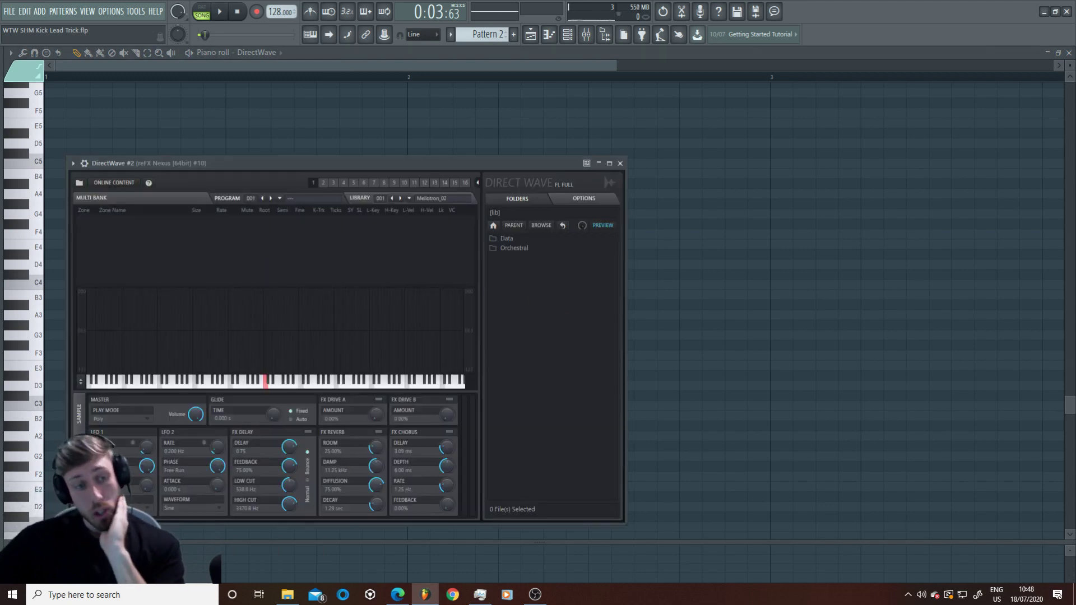
pyautogui.click(83, 413)
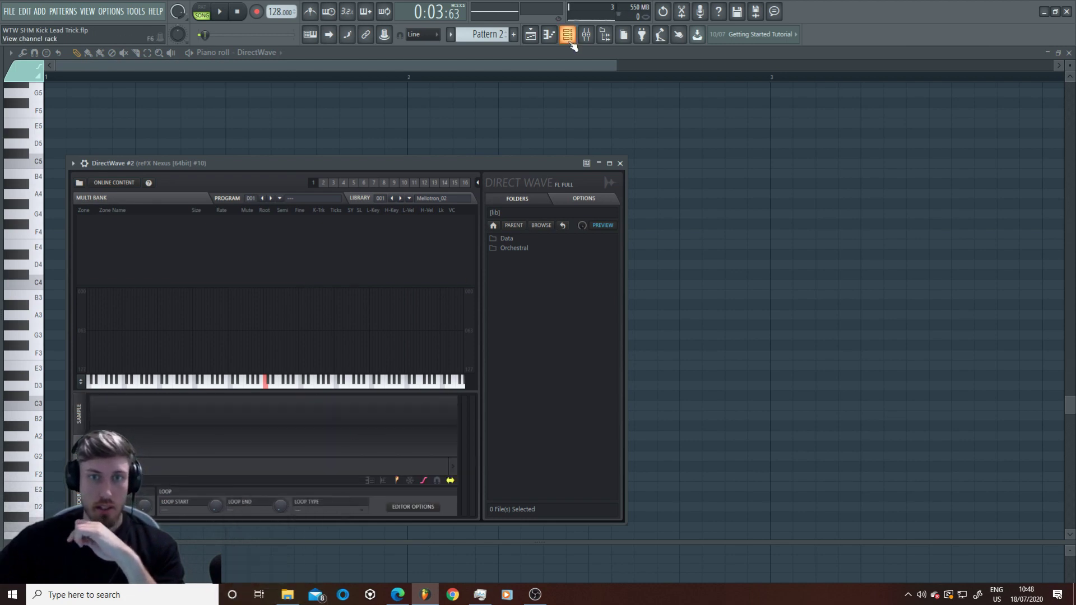
# Step: Switch to Splice, search for "synth", and load 061_Synth_Hit_D#_-_PSYONESHOTS_Zenhiser.wav into the DirectWave sample area
pyautogui.click(909, 596)
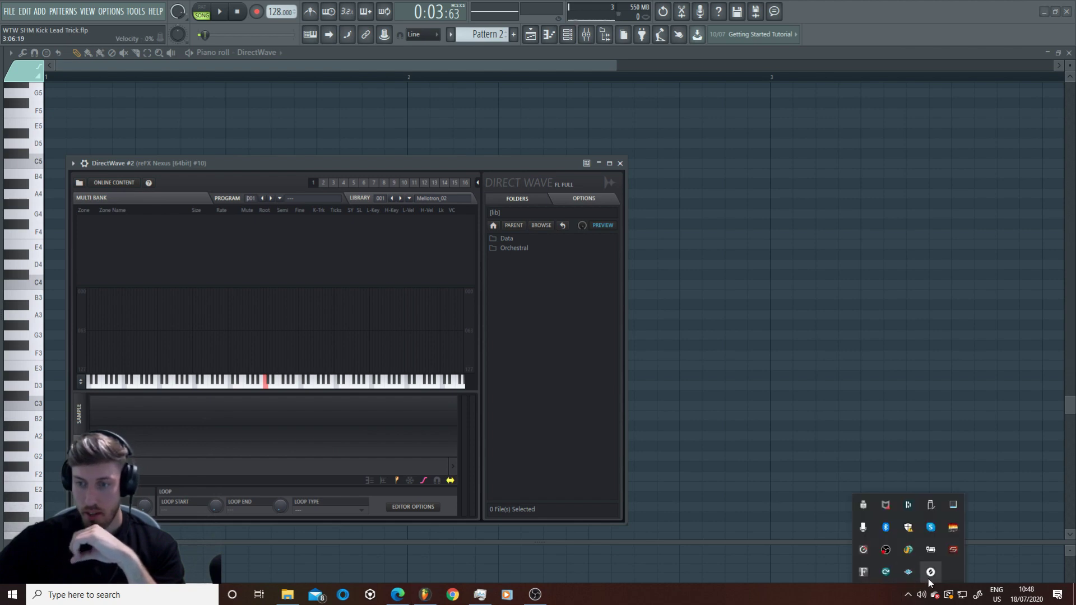
pyautogui.click(931, 573)
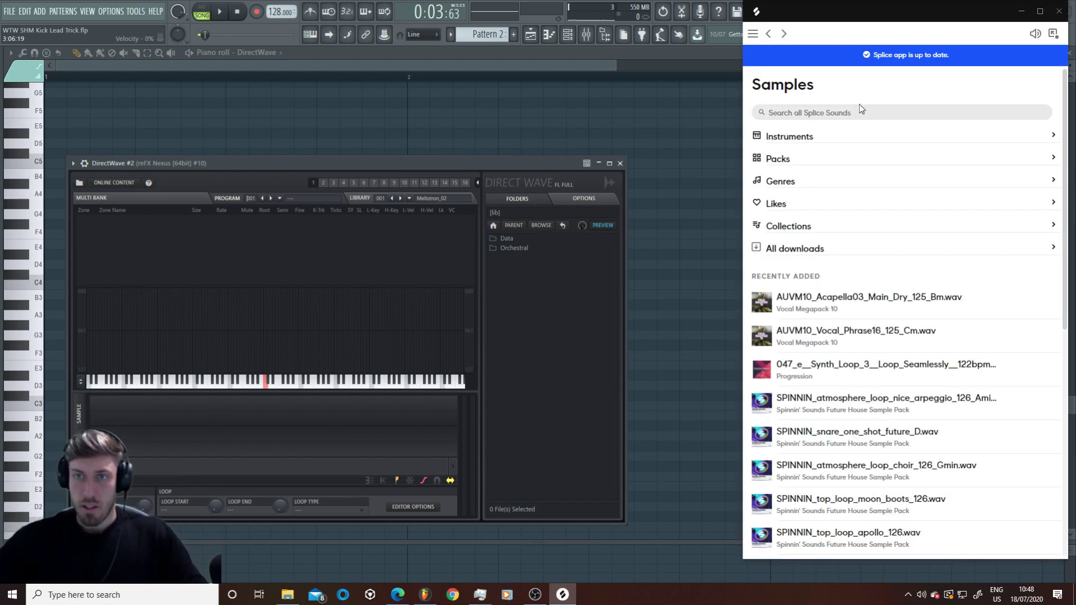
pyautogui.write('synth')
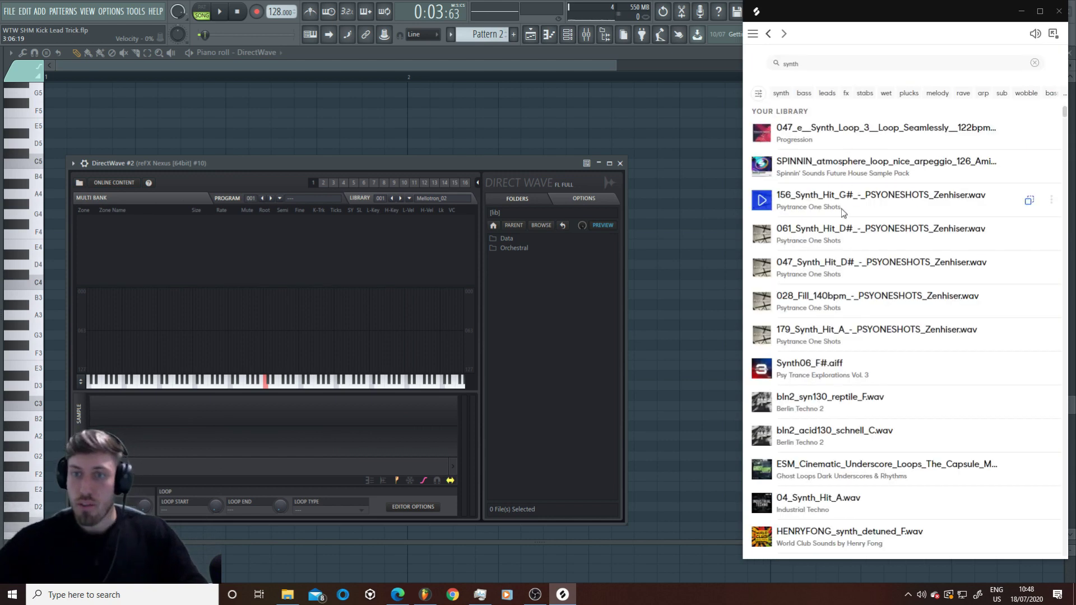
pyautogui.click(760, 171)
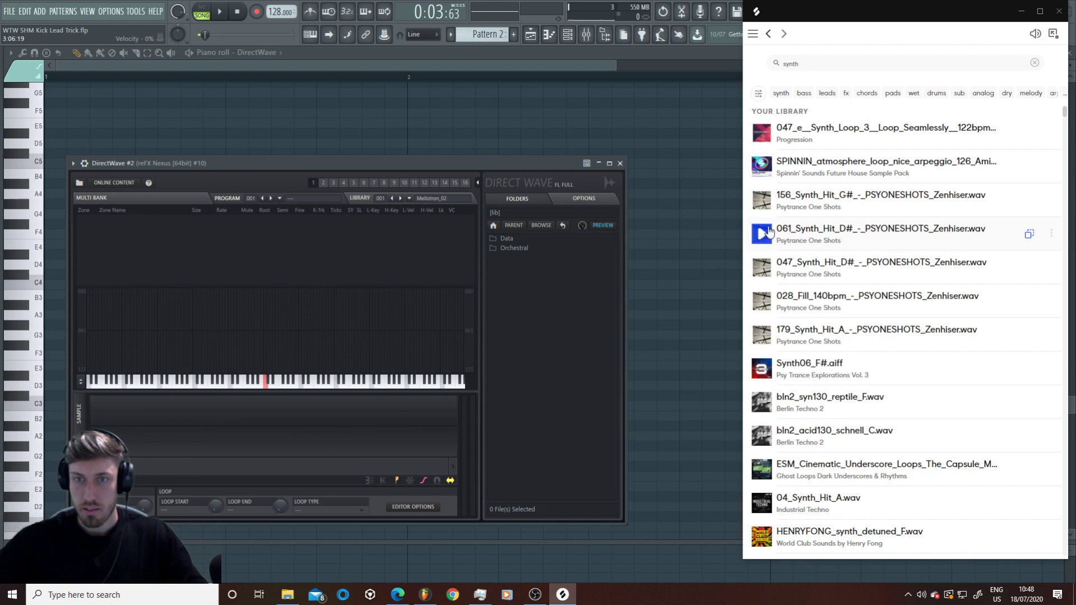
pyautogui.moveTo(835, 233); pyautogui.dragTo(156, 415)
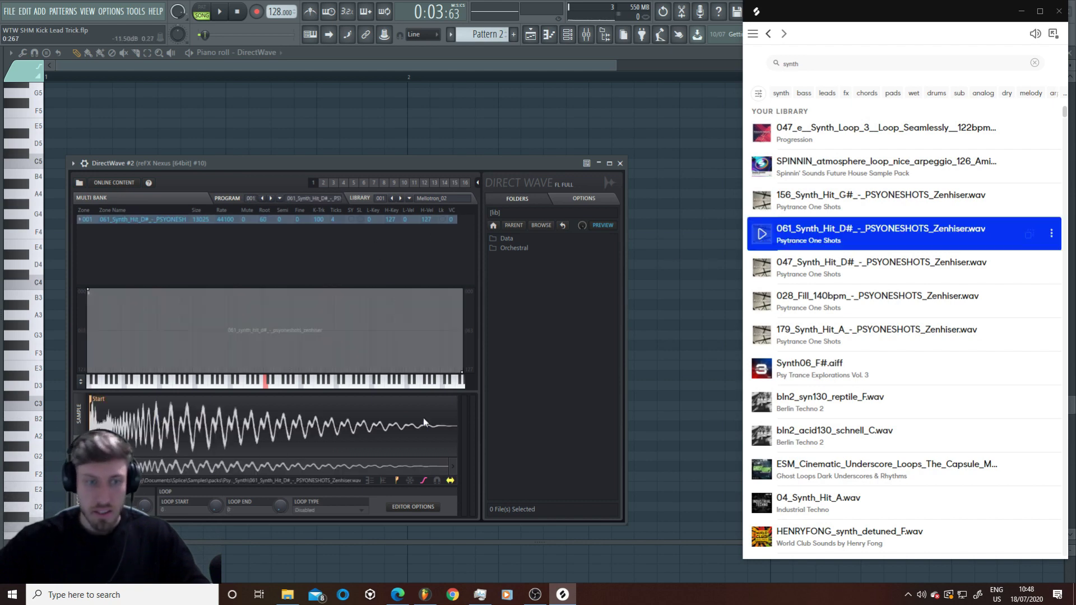
pyautogui.click(1020, 11)
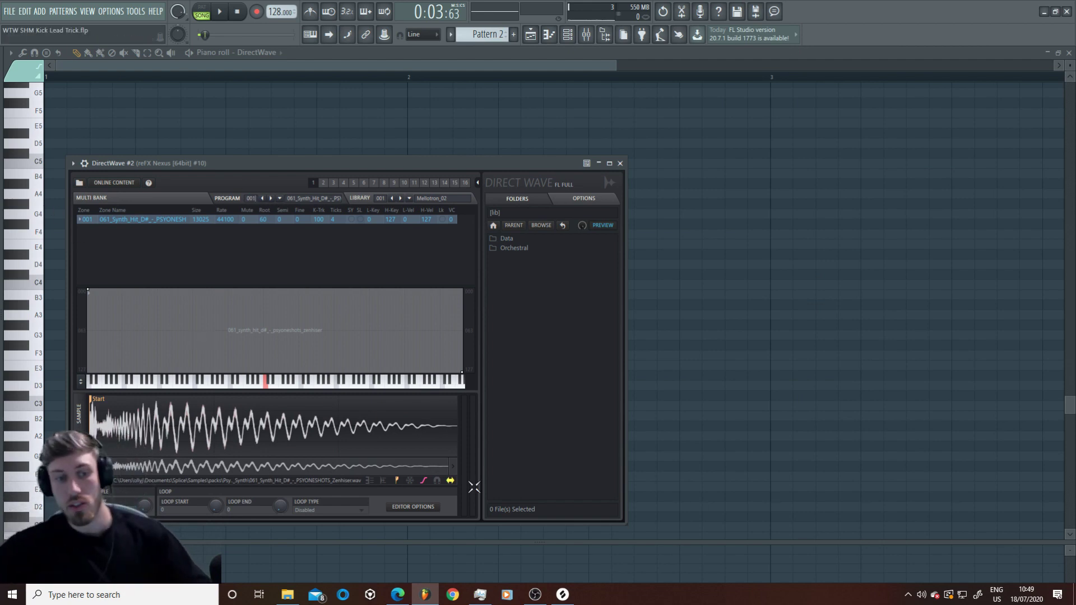
# Step: Set the DirectWave sample's loop type to Sustained and its loop end to about 8920
pyautogui.click(347, 510)
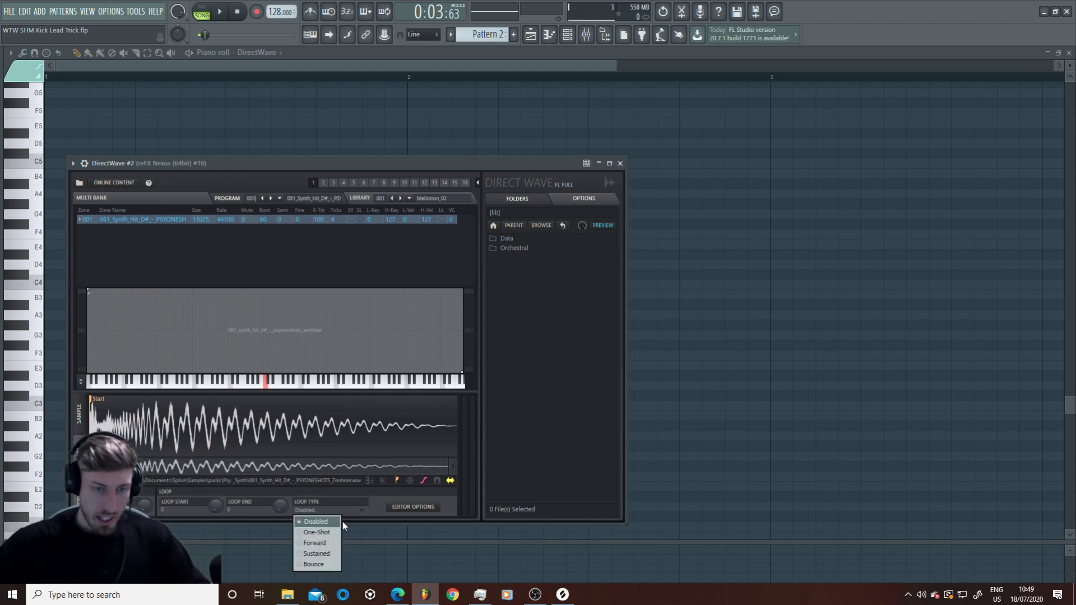
pyautogui.click(328, 552)
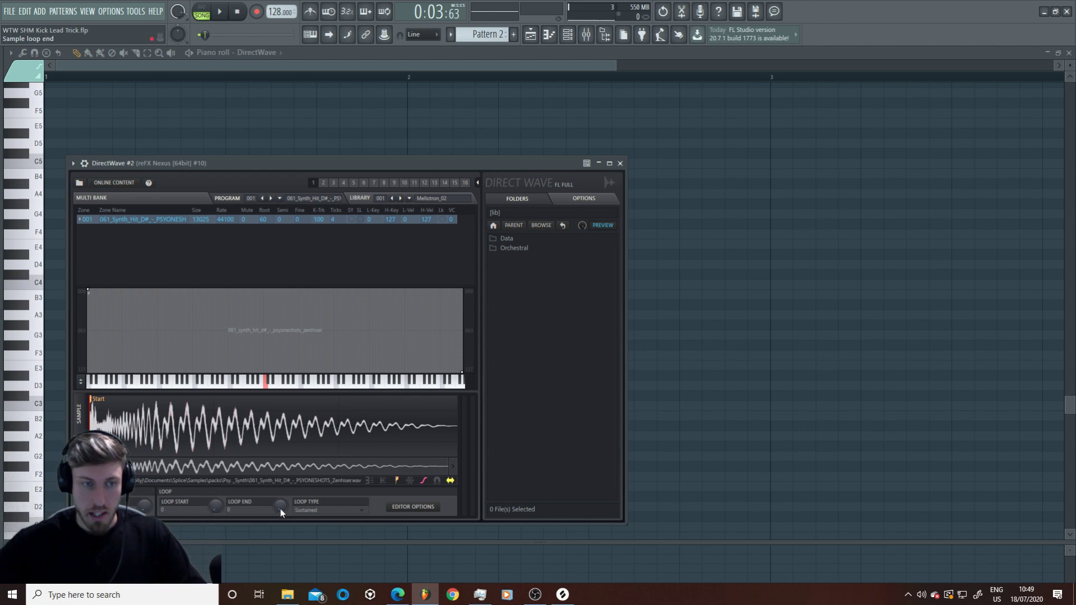
pyautogui.moveTo(279, 507); pyautogui.dragTo(280, 479)
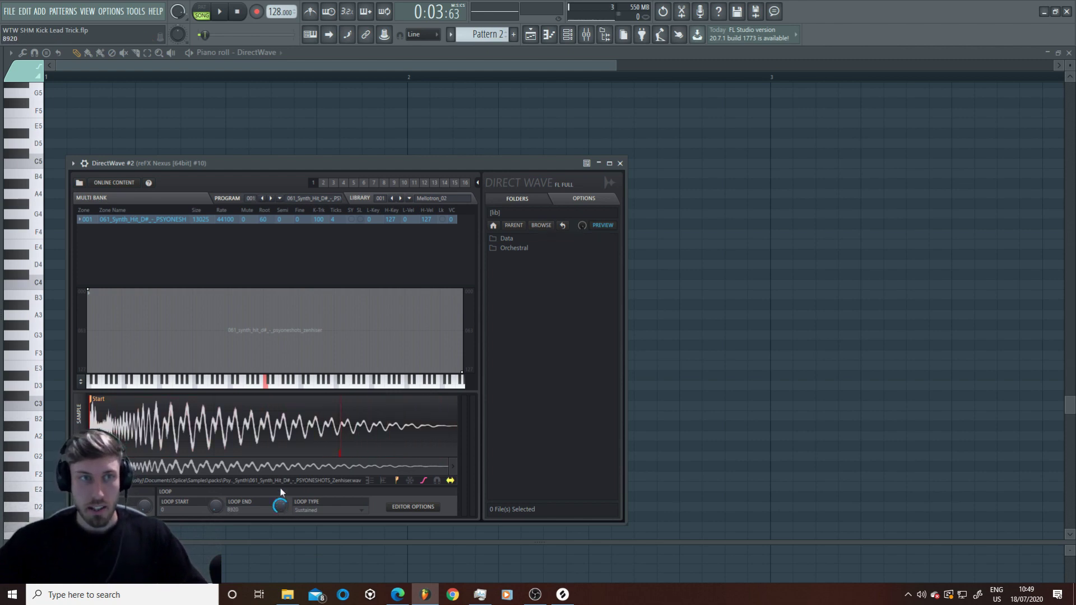
# Step: Open the Piano roll for the DirectWave #2 channel
pyautogui.click(567, 35)
pyautogui.rightClick(239, 114)
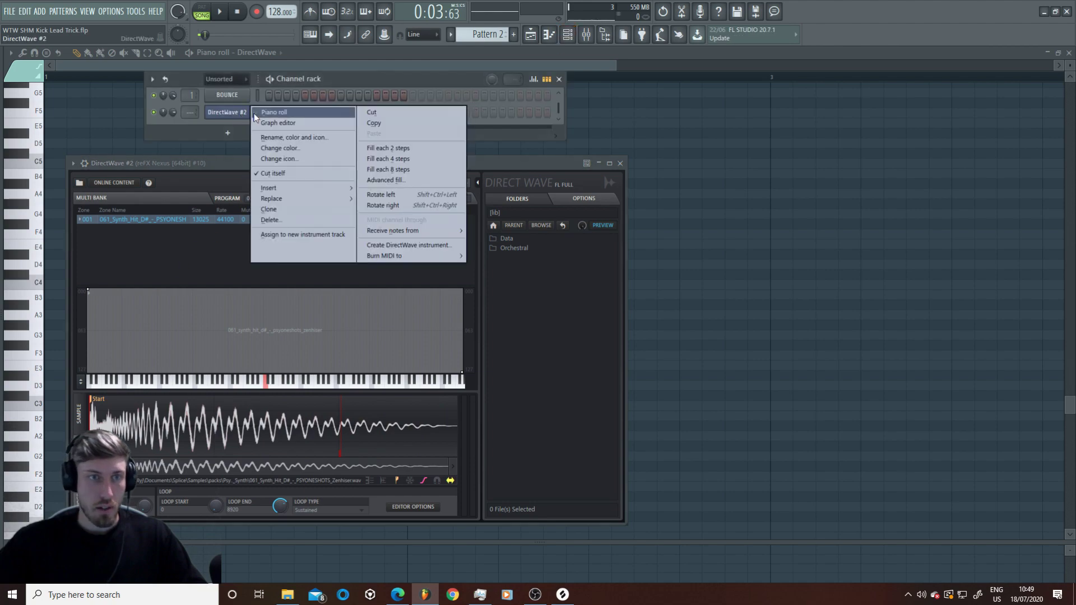